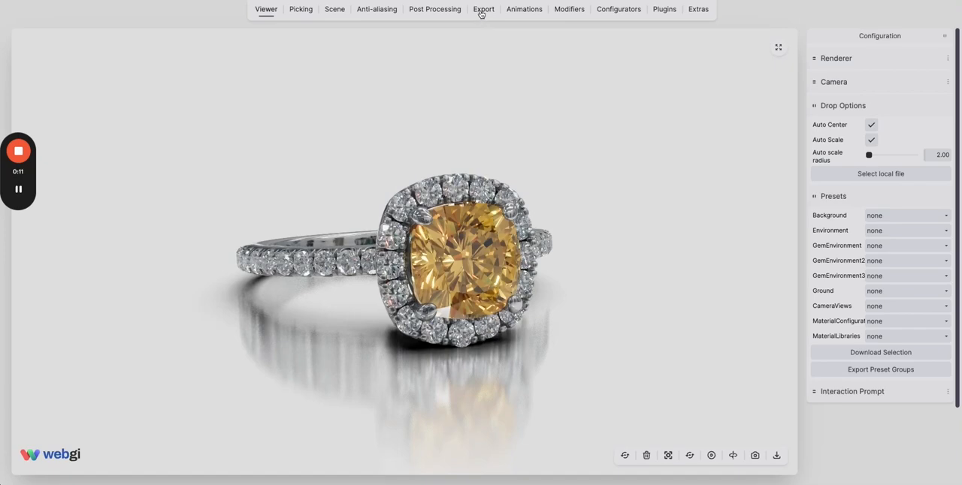
# Export the ring scene as a GLB asset under the name scene, with only Scene Settings enabled.
pyautogui.click(481, 12)
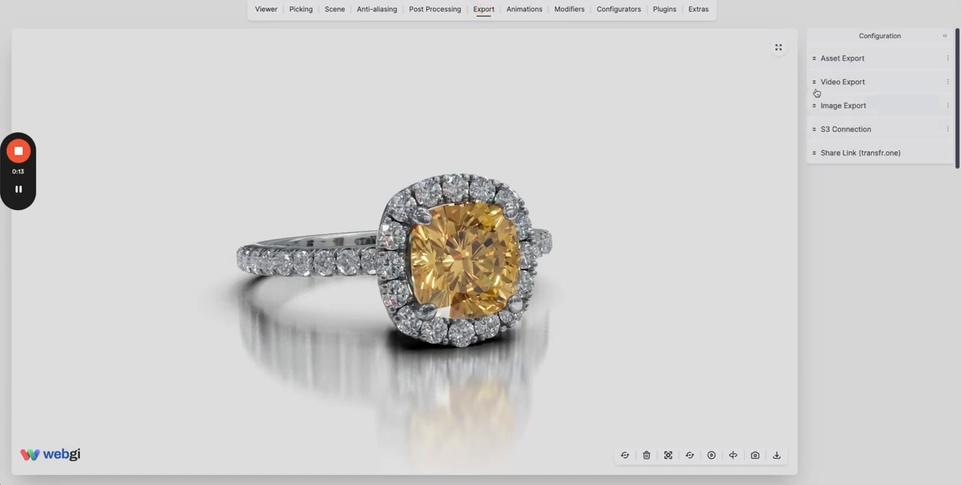
pyautogui.click(830, 60)
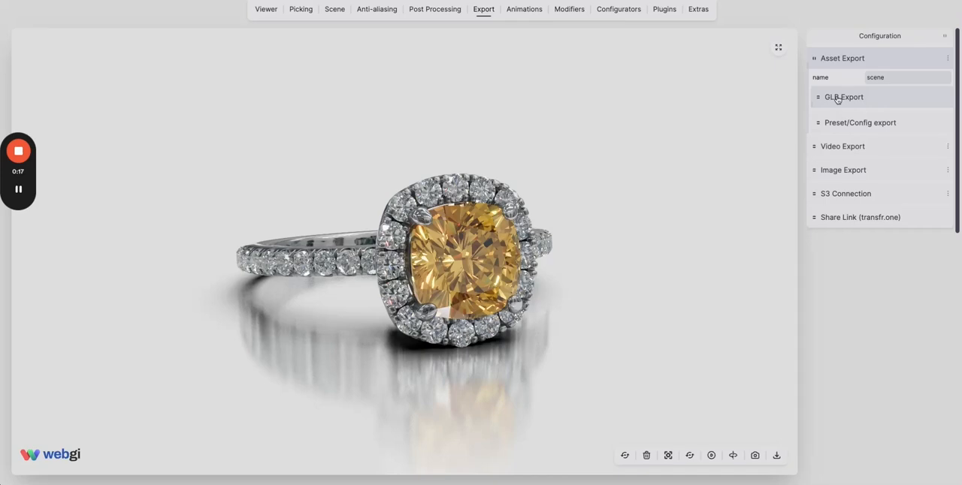
pyautogui.click(836, 99)
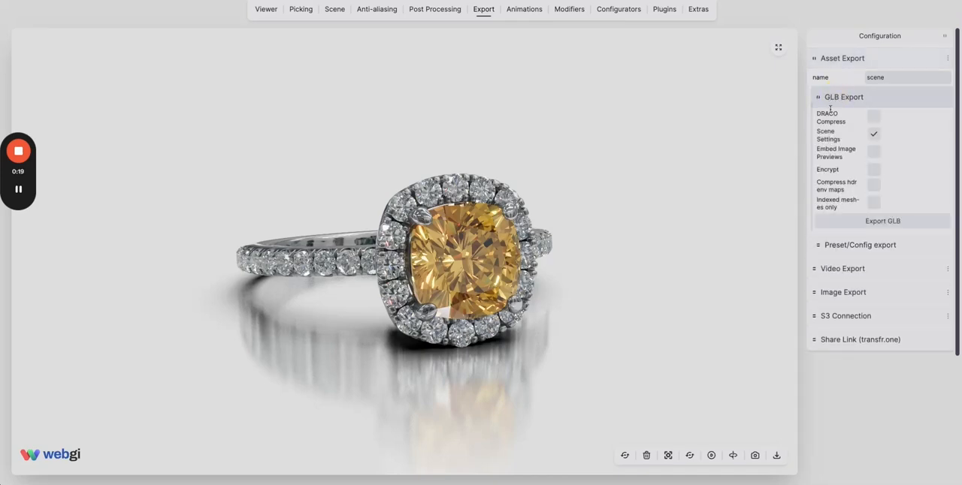
pyautogui.click(887, 222)
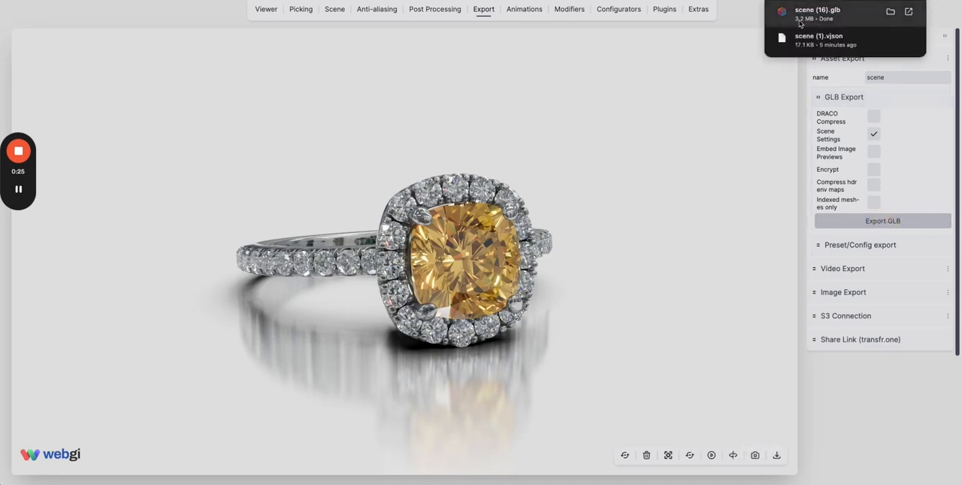
# Rename the asset export to TestScene2 and export the GLB again.
pyautogui.doubleClick(883, 78)
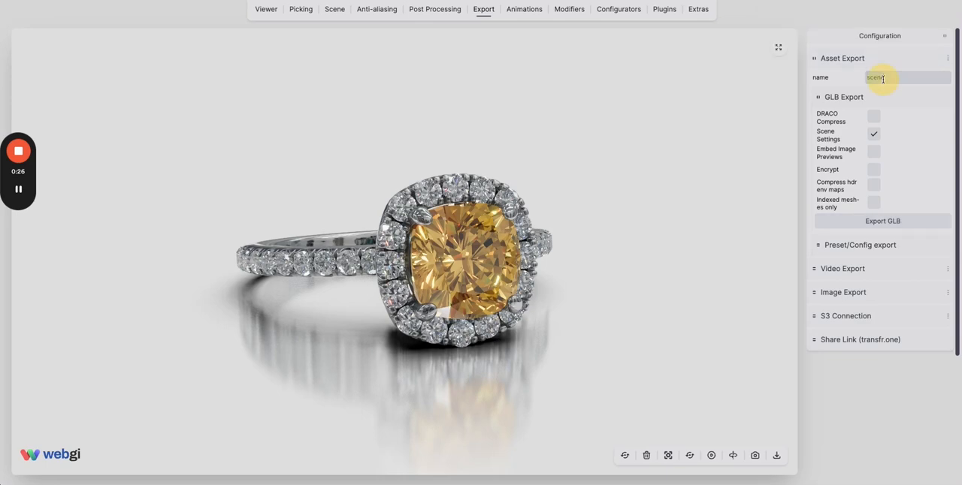
pyautogui.write('TestSc')
pyautogui.click(893, 220)
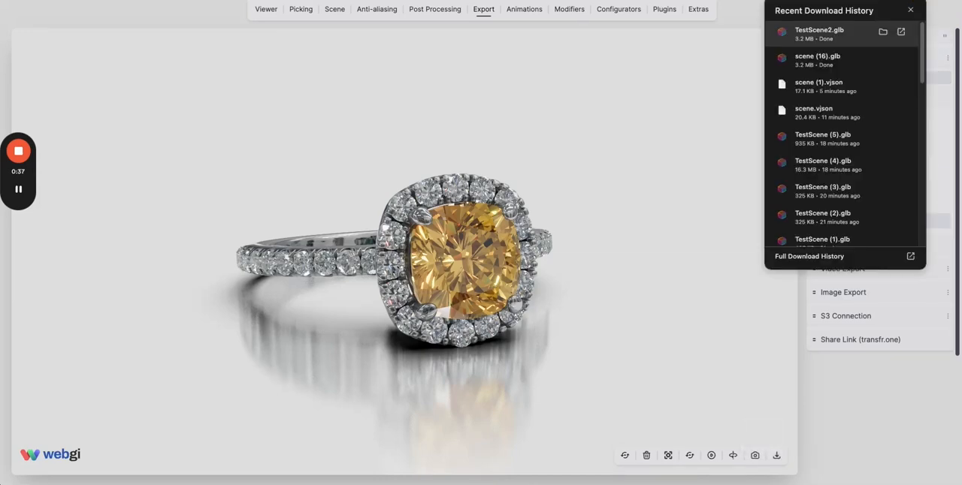
pyautogui.click(747, 20)
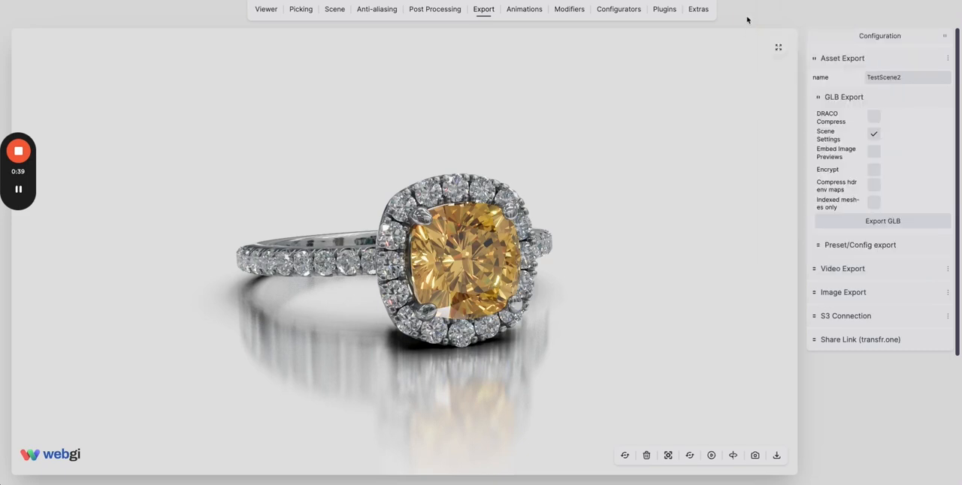
# Enable DRACO compression for the GLB export and export TestScene2 in compressed form.
pyautogui.click(874, 118)
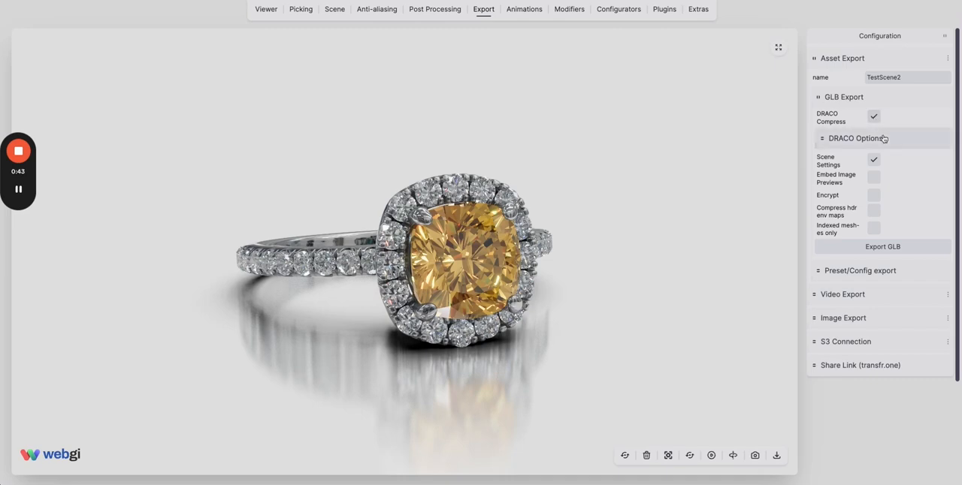
pyautogui.click(881, 253)
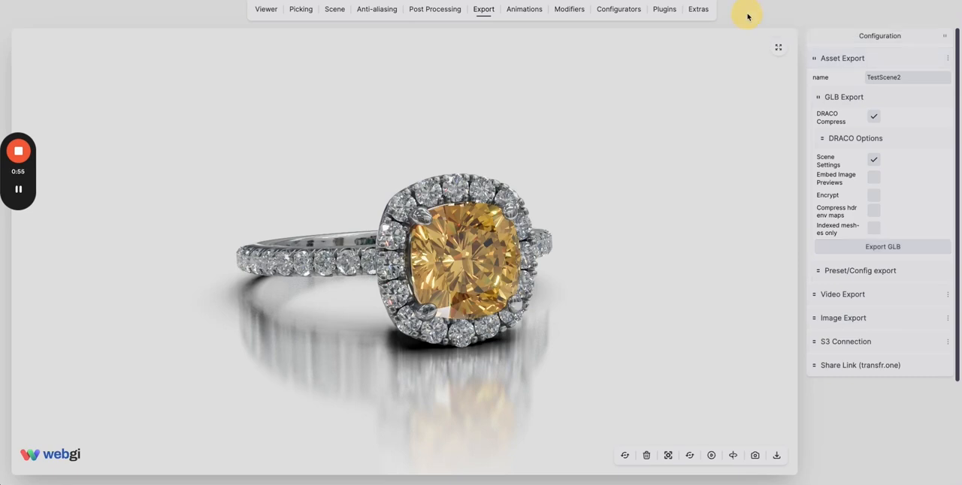
# Examine the DRACO options, including encode speed, encoder method, quantization volume and quantization bits.
pyautogui.click(838, 140)
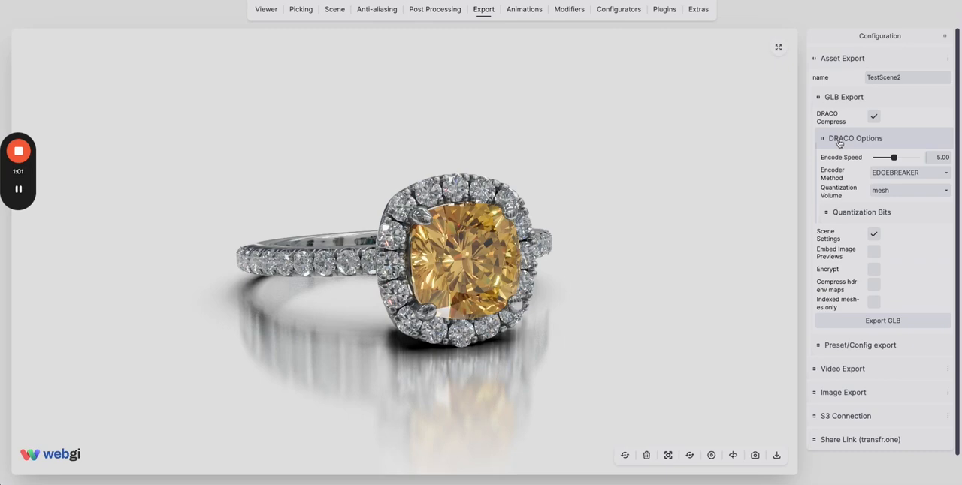
pyautogui.click(848, 216)
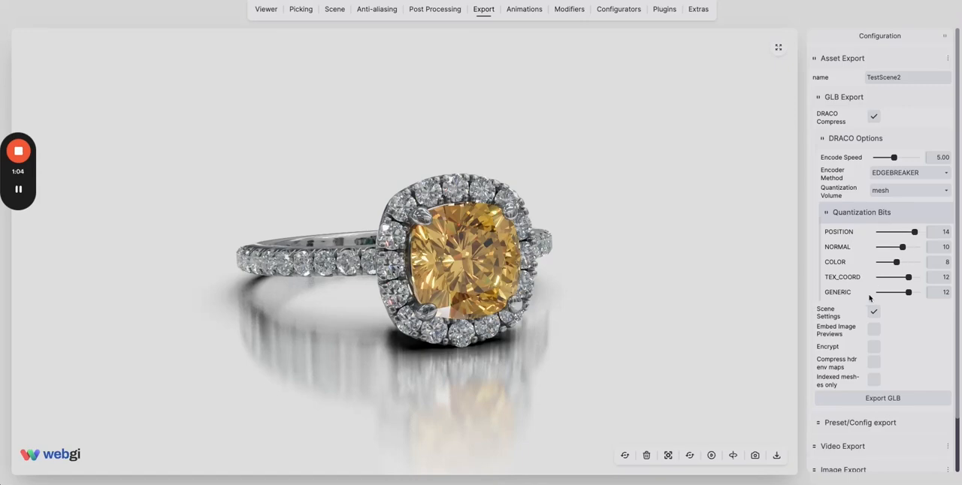
pyautogui.click(857, 215)
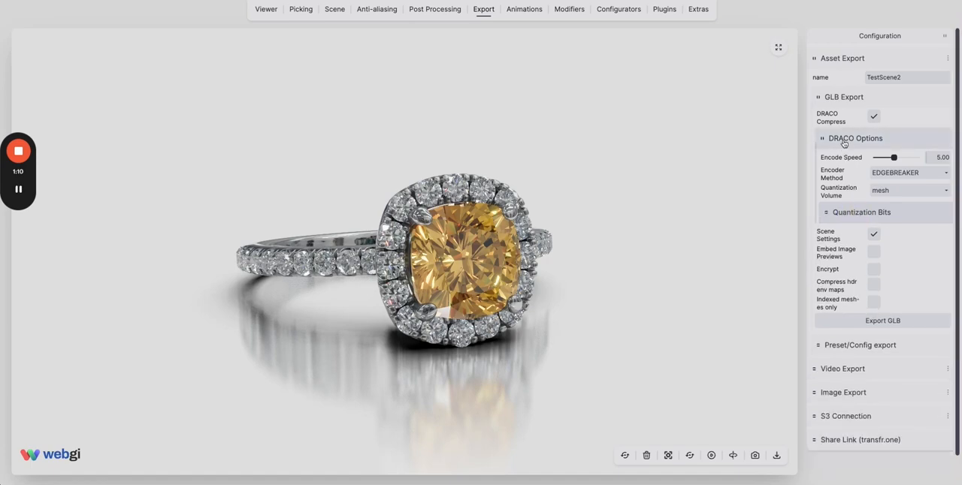
pyautogui.click(865, 141)
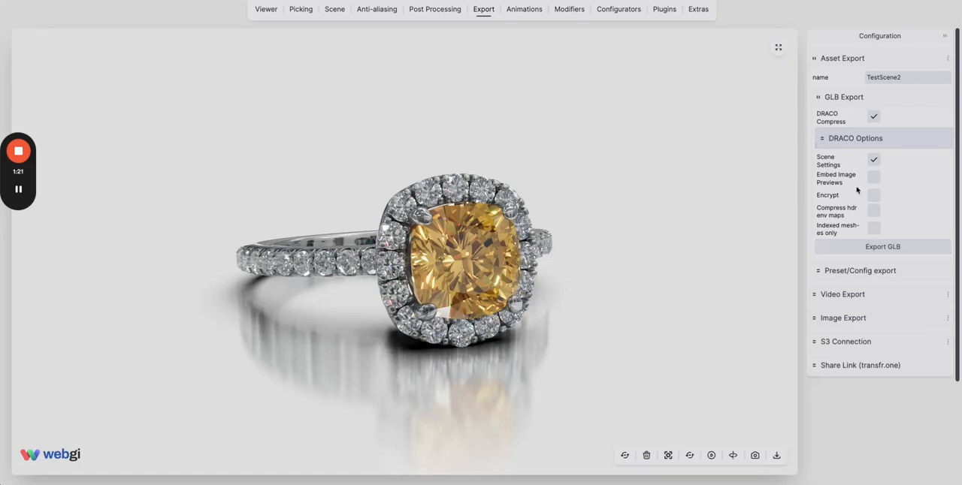
# Toggle Scene Settings off and back on for the GLB export, viewing the ring from different angles.
pyautogui.click(874, 161)
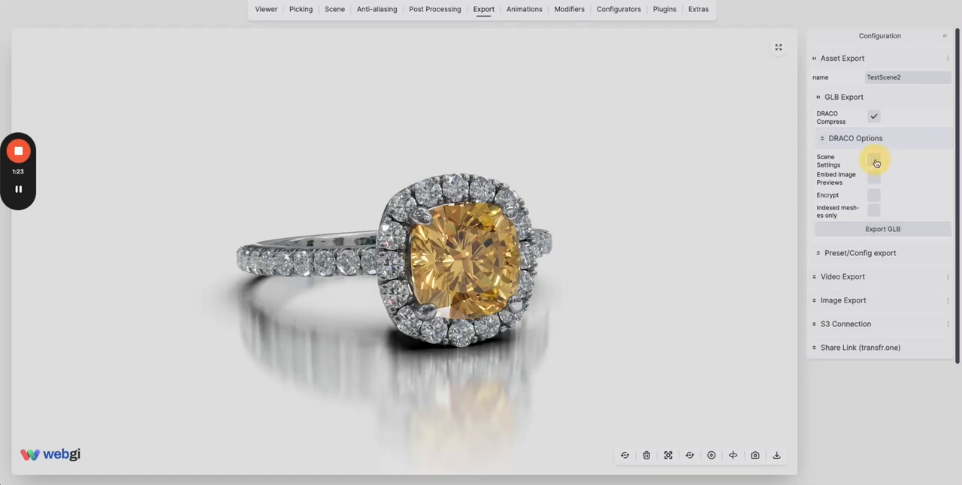
pyautogui.click(874, 161)
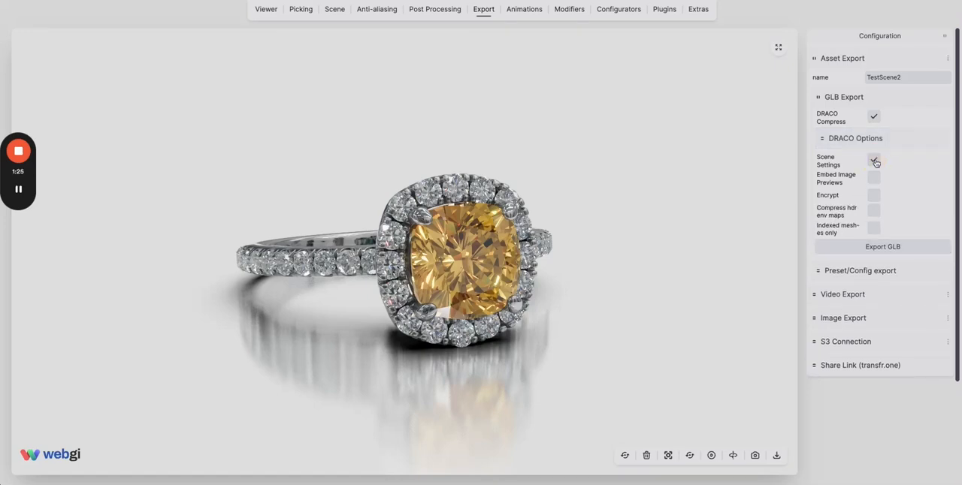
pyautogui.click(874, 161)
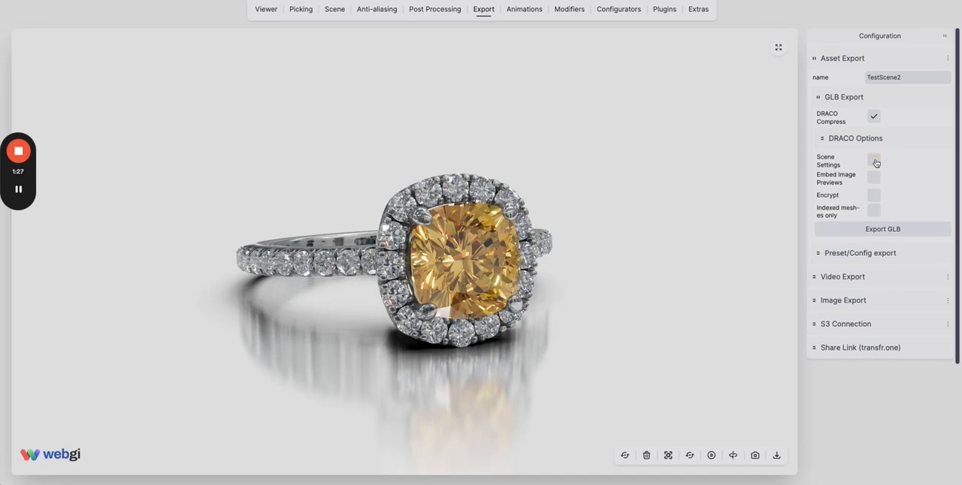
pyautogui.click(875, 161)
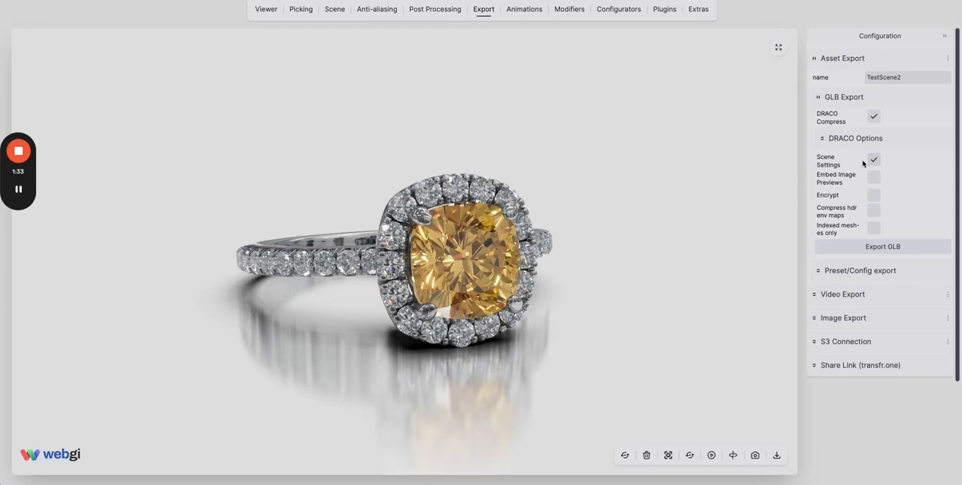
pyautogui.click(874, 159)
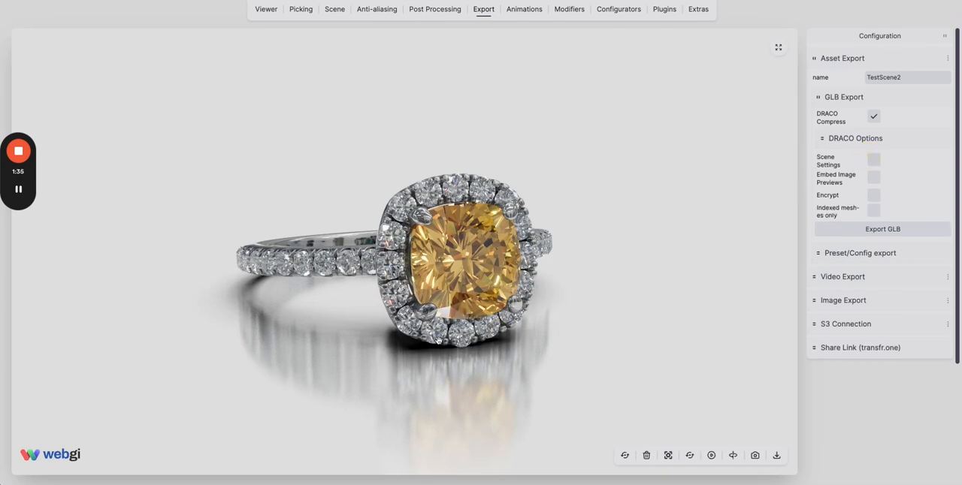
pyautogui.moveTo(439, 341); pyautogui.dragTo(553, 316)
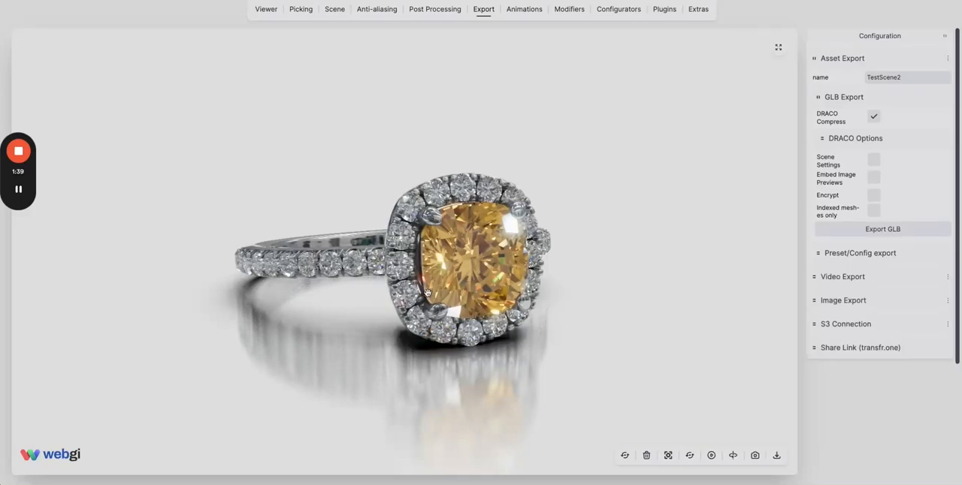
pyautogui.moveTo(430, 288); pyautogui.dragTo(451, 290)
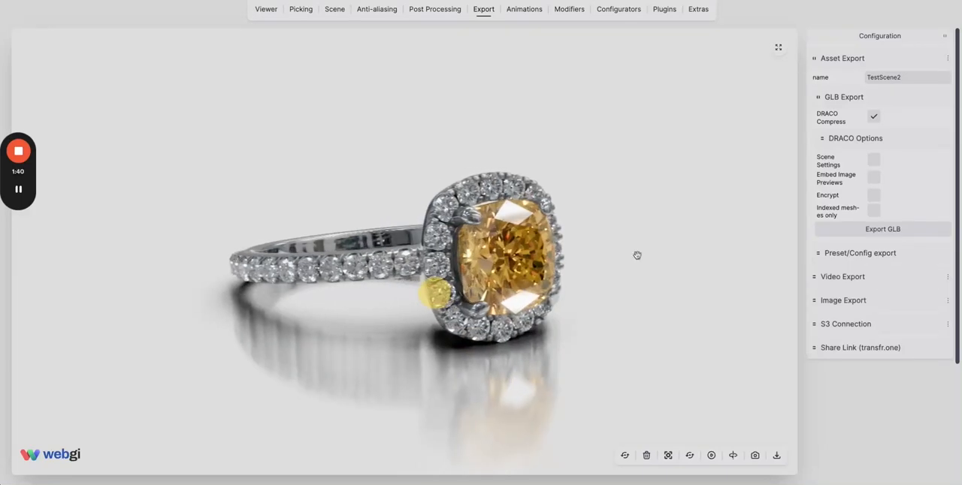
pyautogui.click(874, 161)
pyautogui.moveTo(539, 286); pyautogui.dragTo(633, 241)
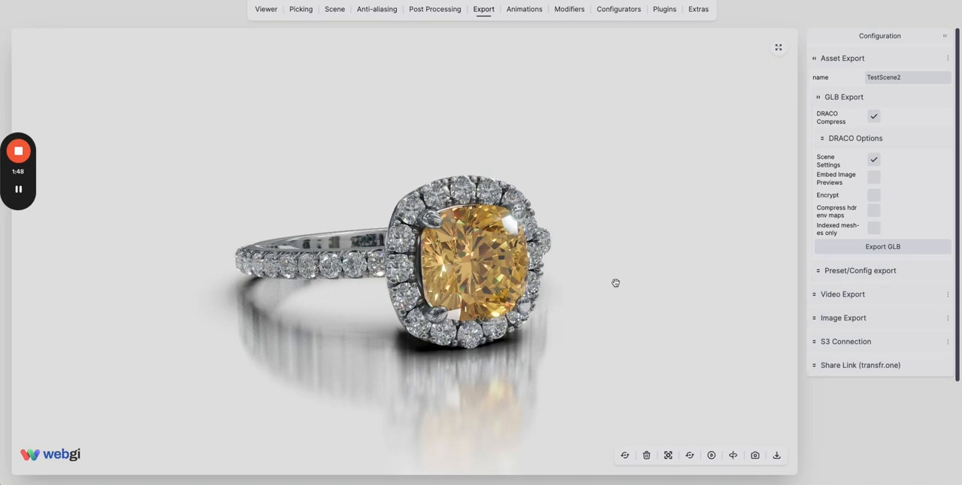
# Enable encryption for the GLB export, enter the encryption password and export the encrypted file.
pyautogui.click(875, 199)
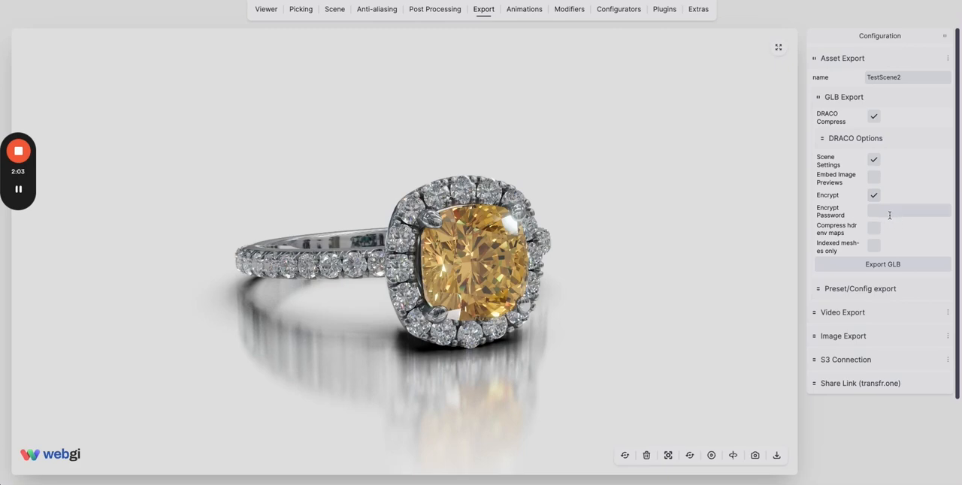
pyautogui.write('testpw')
pyautogui.click(880, 265)
# Open a second, empty instance of the webgi editor in a new browser tab.
pyautogui.press('super+t')
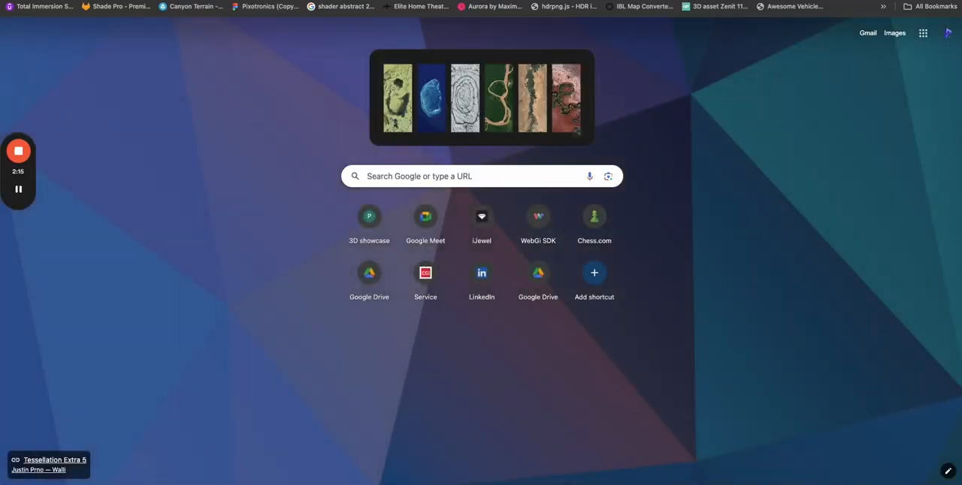
pyautogui.write('https://dev-sandbox.pixotronics.com/webgi/0.9.7/demos/core~editor.html')
pyautogui.press('Return')
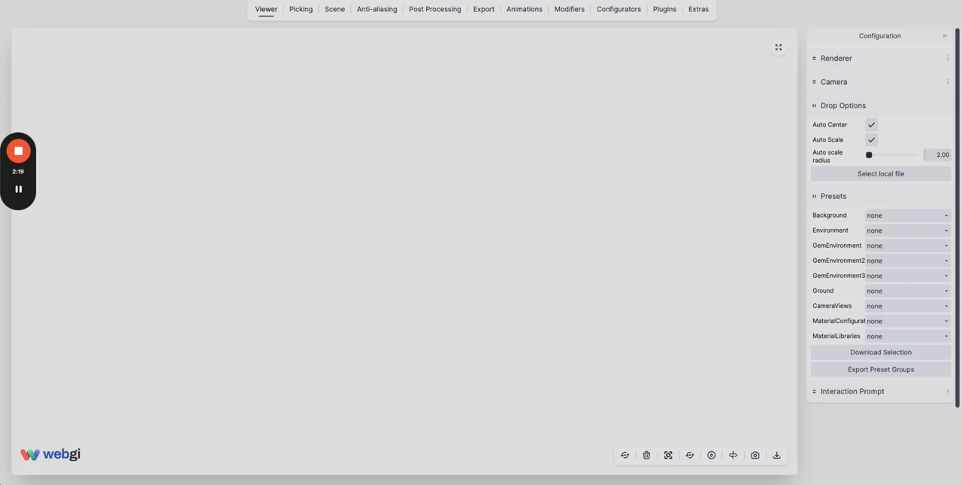
# Try to load the encrypted TestScene2 (2).glb into the empty viewer with an incorrect model password.
pyautogui.moveTo(838, 33); pyautogui.dragTo(425, 241)
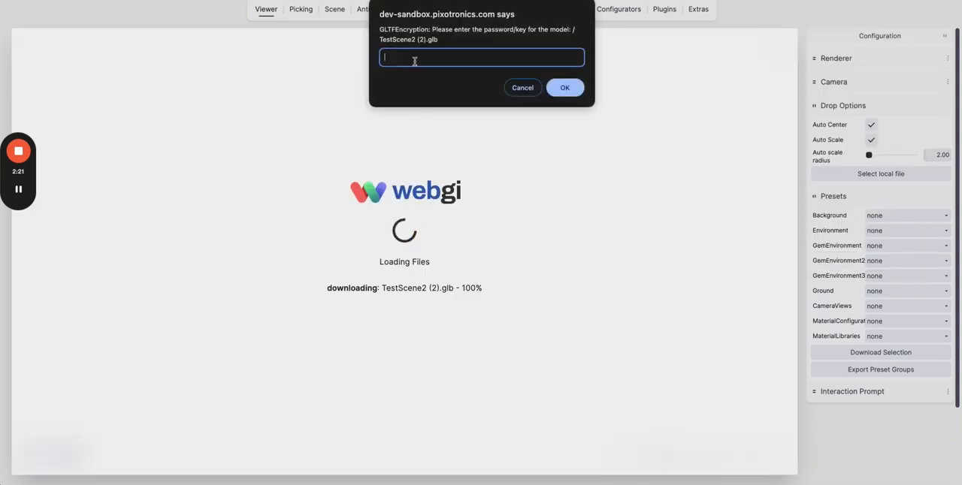
pyautogui.write('jshdkc')
pyautogui.click(564, 89)
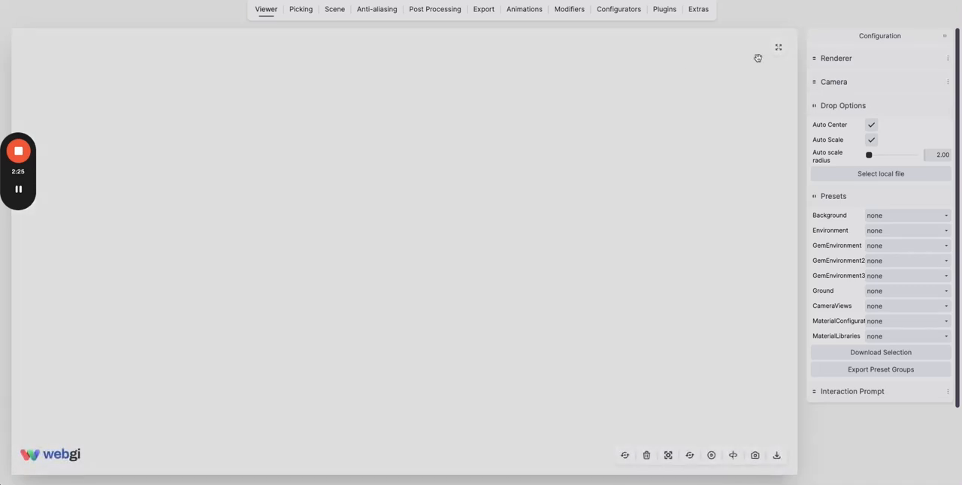
# Load the encrypted TestScene2 (2).glb into the viewer again and enter the correct model password.
pyautogui.click(916, 2)
pyautogui.moveTo(811, 43); pyautogui.dragTo(444, 176)
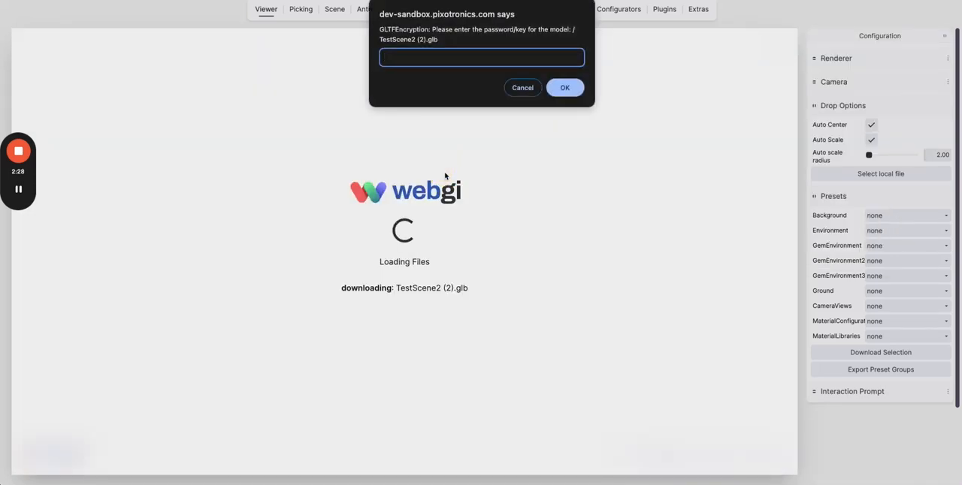
pyautogui.write('testpass')
pyautogui.press('Return')
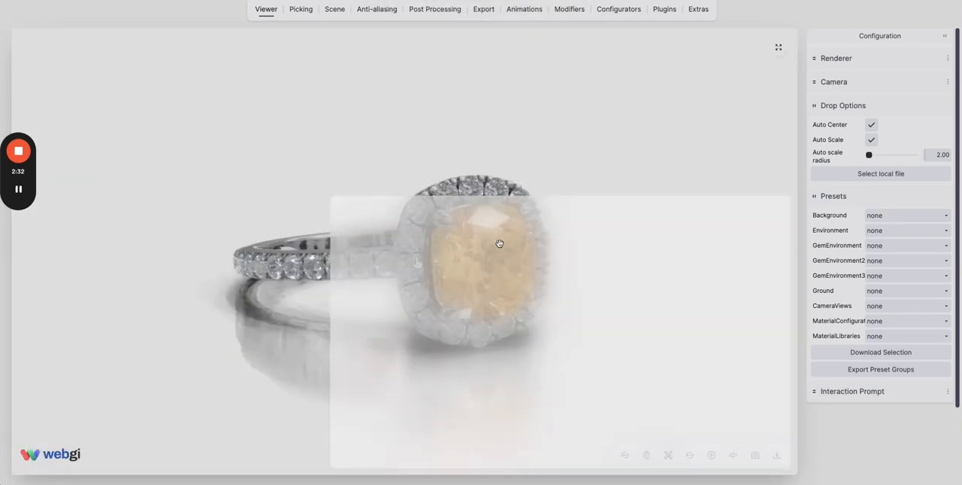
# Inspect the loaded ring from several angles and at close range.
pyautogui.moveTo(494, 243); pyautogui.dragTo(474, 229)
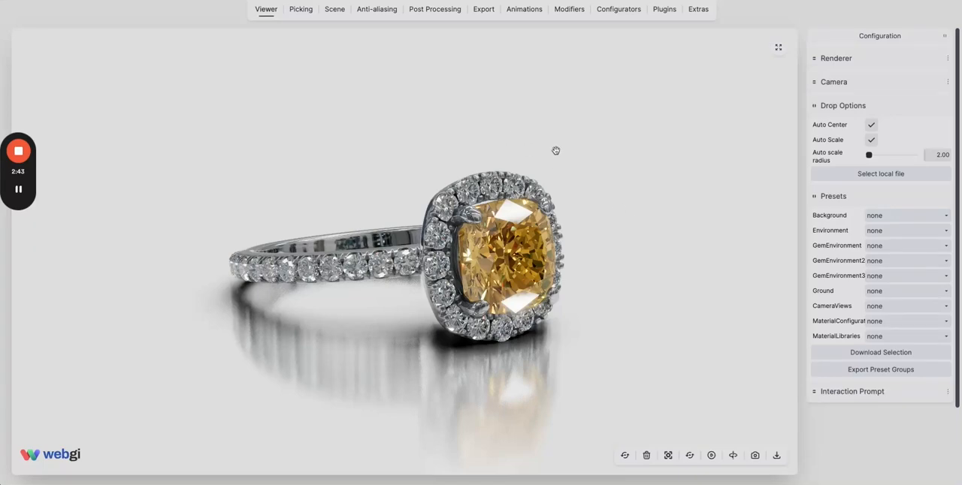
pyautogui.moveTo(539, 212); pyautogui.dragTo(441, 257)
pyautogui.scroll(5, 451, 257)
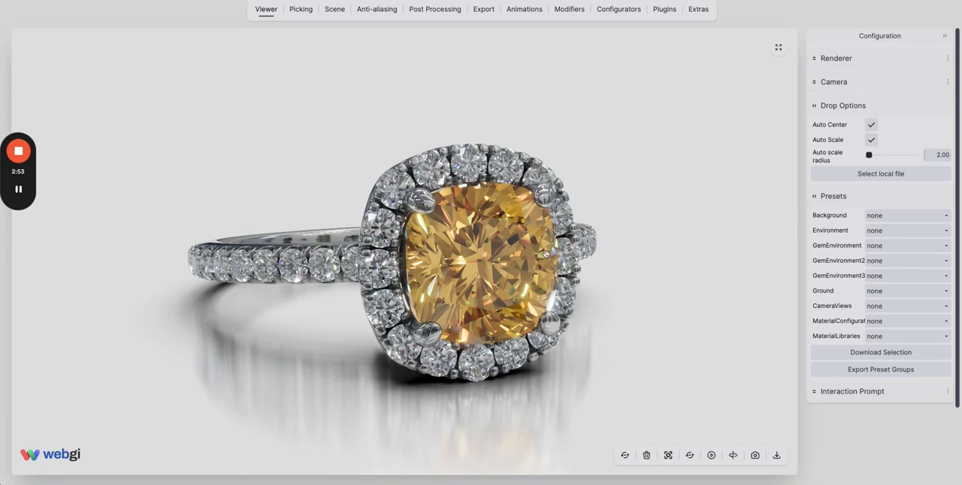
pyautogui.moveTo(534, 256); pyautogui.dragTo(542, 256)
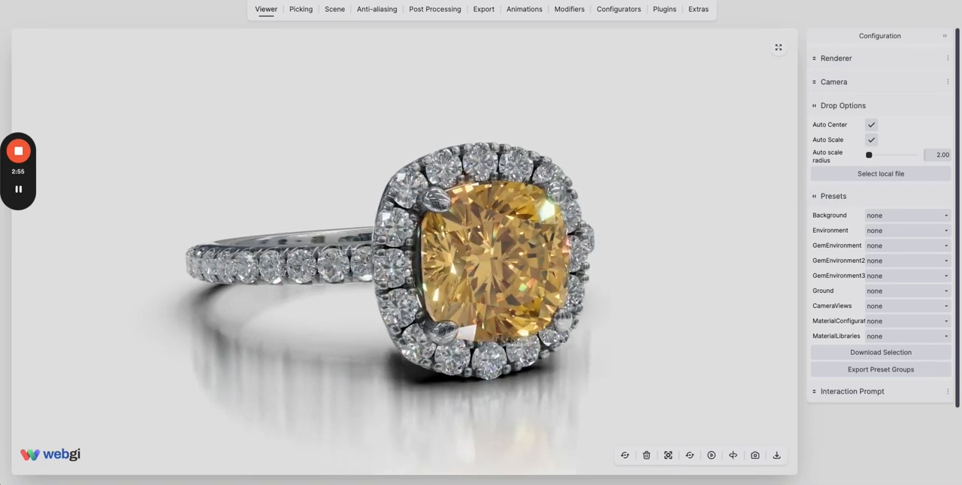
pyautogui.scroll(-3, 481, 257)
# Return to the original ring scene with its GLB export settings and view the ring from another angle.
pyautogui.click(484, 10)
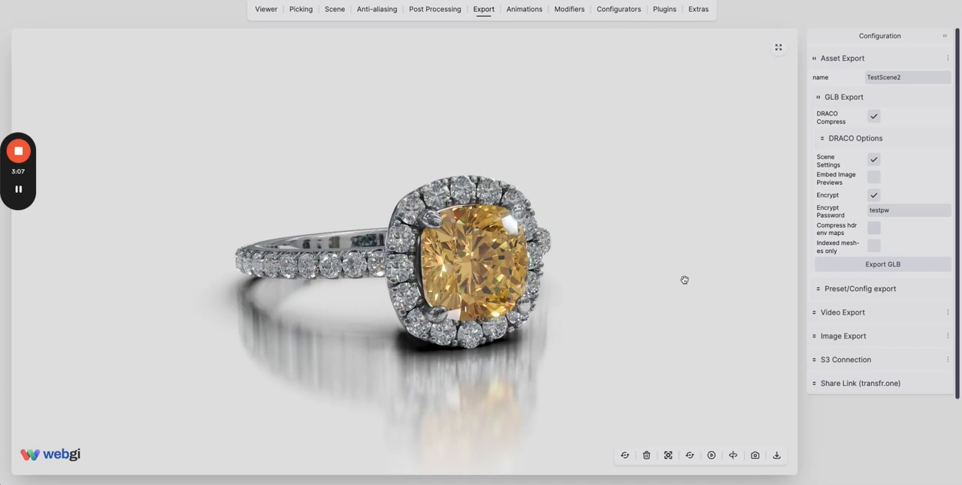
pyautogui.moveTo(494, 246); pyautogui.dragTo(506, 248)
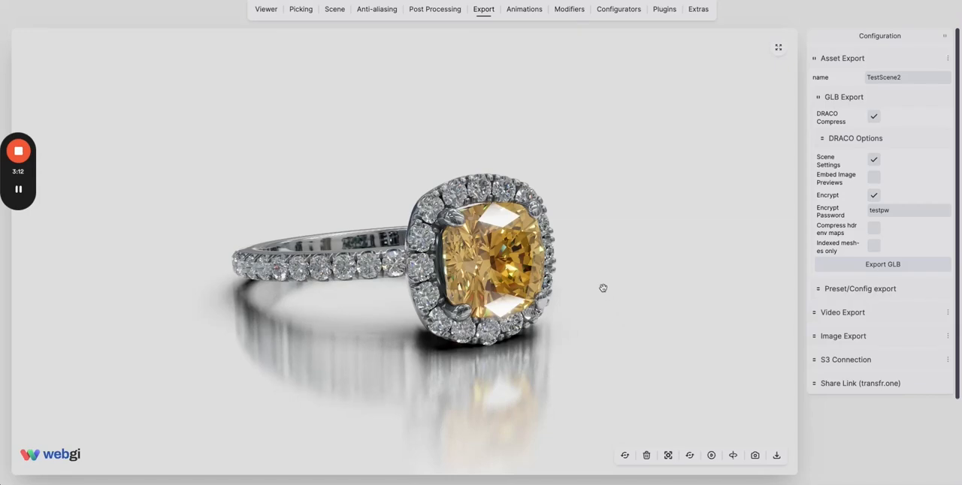
# Load the gem_5.exr environment map from the hdrmaps maps folder into the ring scene and view the ring from another angle.
pyautogui.press('super+Tab')
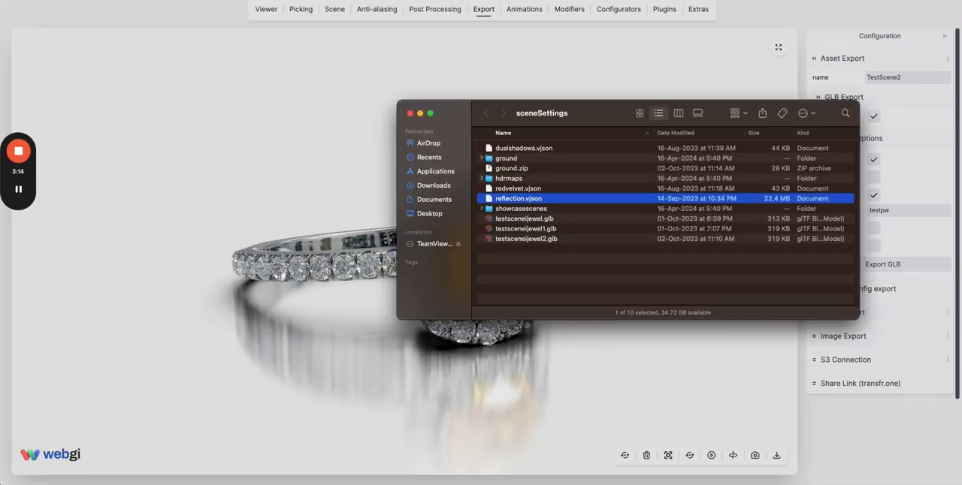
pyautogui.click(483, 179)
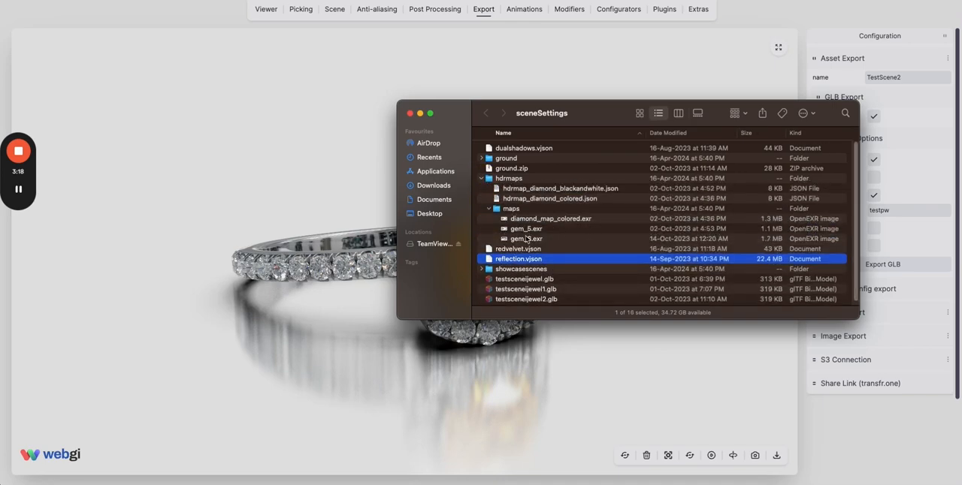
pyautogui.click(526, 229)
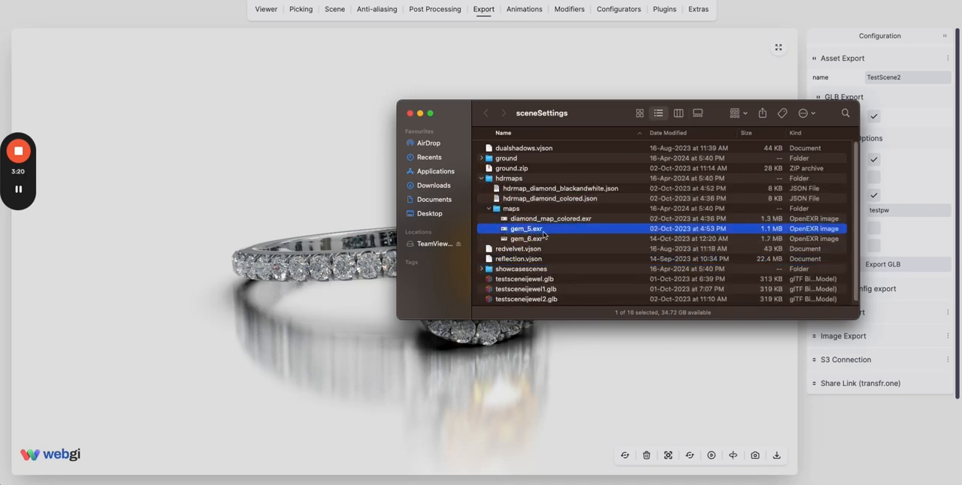
pyautogui.moveTo(544, 236); pyautogui.dragTo(274, 190)
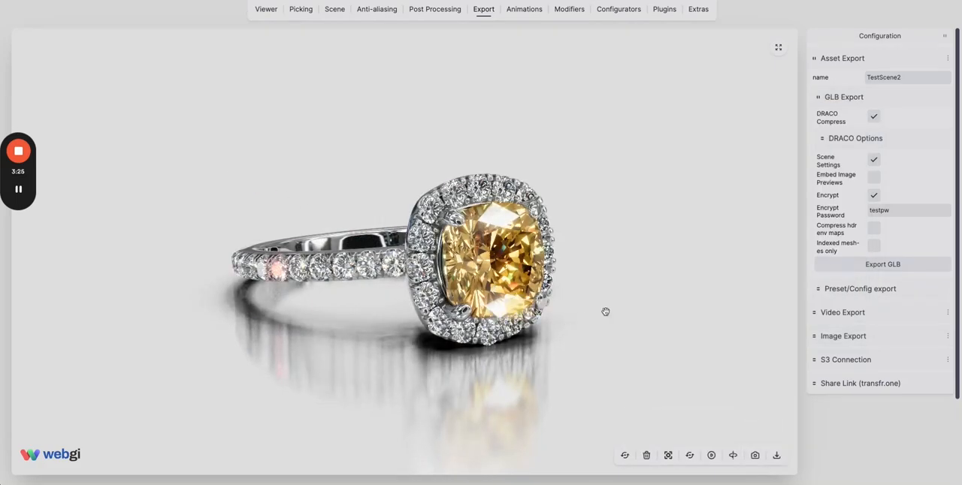
pyautogui.moveTo(606, 311); pyautogui.dragTo(950, 313)
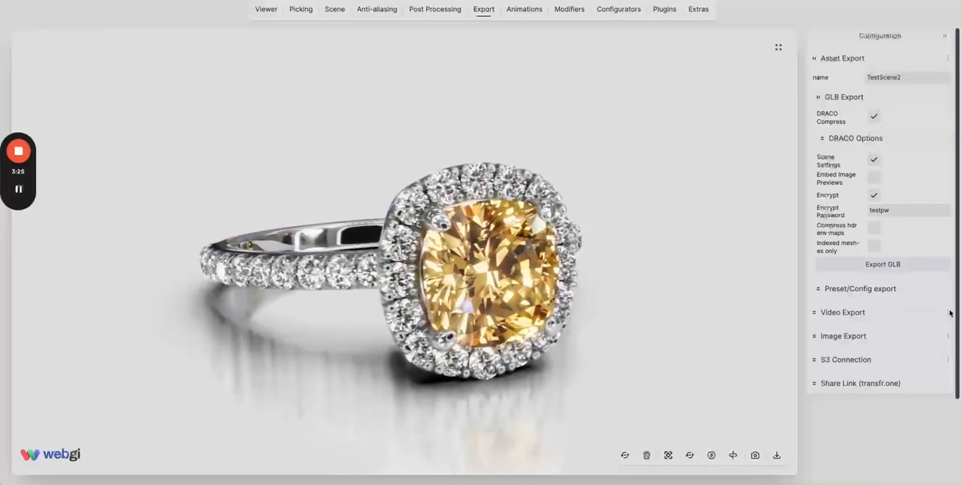
# Export the encrypted scene as GLB without HDR map compression, and export it again with Compress hdr env maps enabled.
pyautogui.click(903, 266)
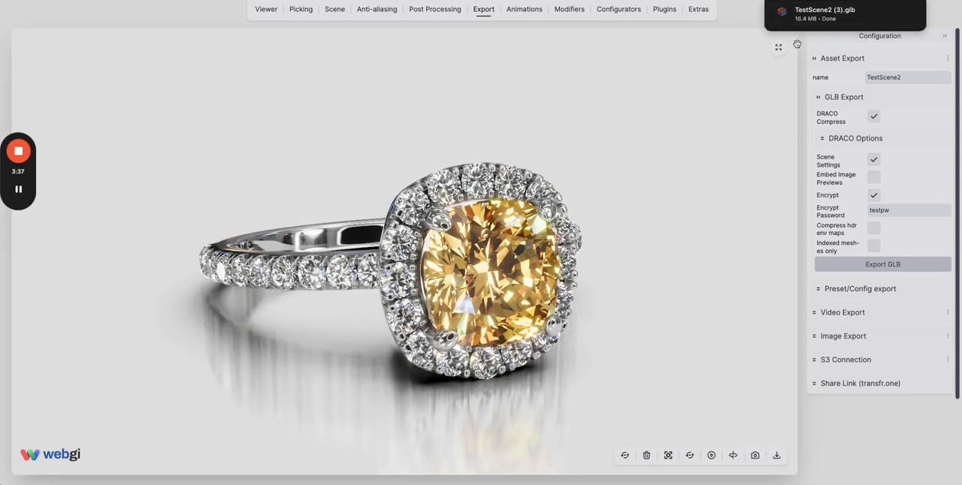
pyautogui.click(874, 233)
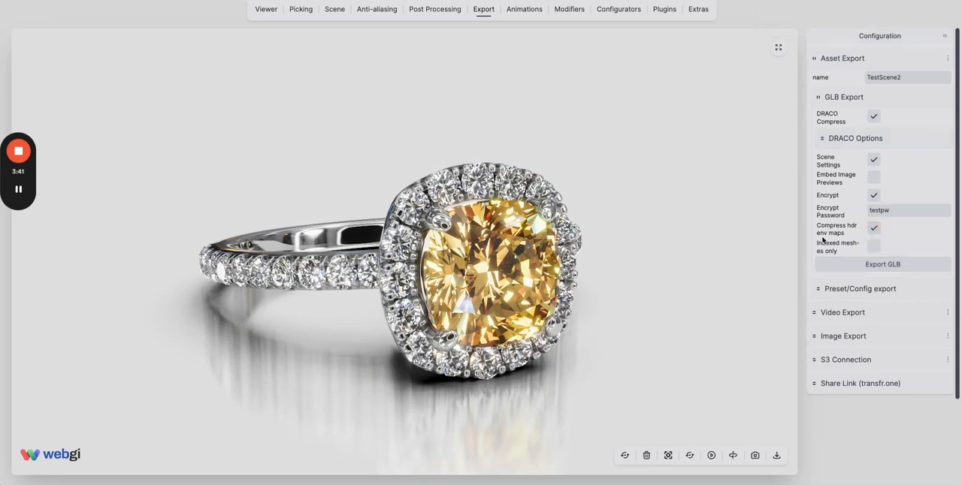
pyautogui.click(866, 268)
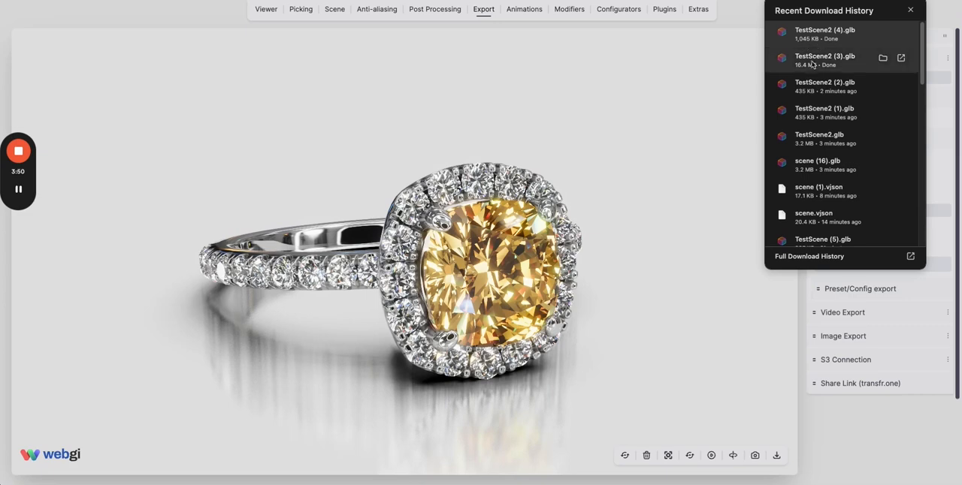
# Open an empty editor at dev-sandbox.pixotronics.com/webgi/0.9.7/demos/core-editor.html in a new browser tab.
pyautogui.click(265, 0)
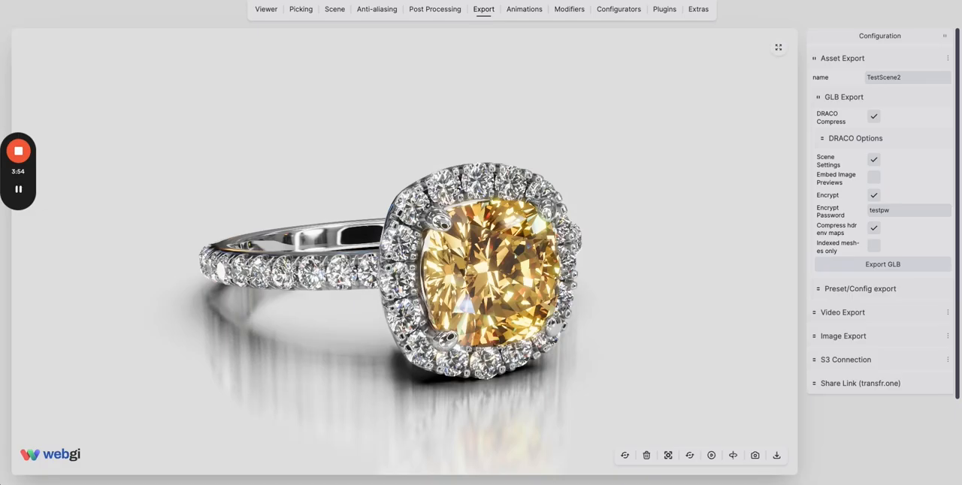
pyautogui.press('super+t')
pyautogui.press('super+v')
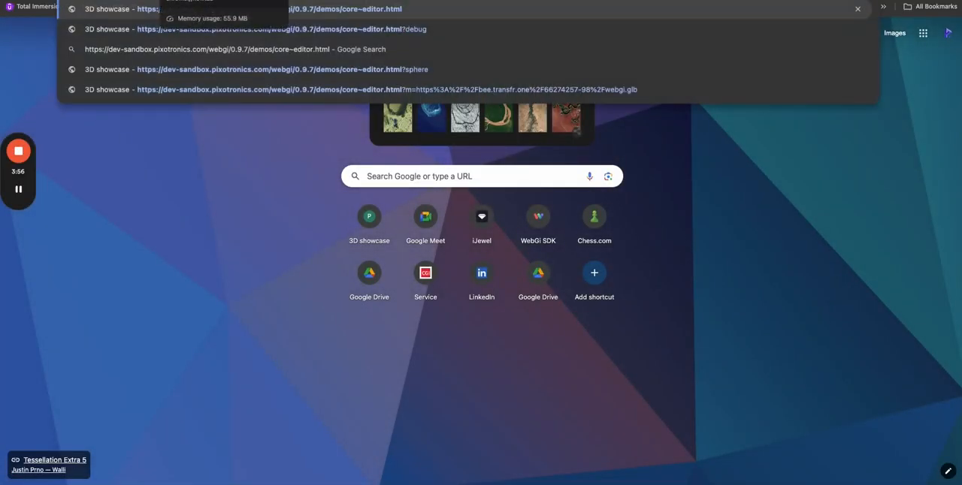
pyautogui.press('Return')
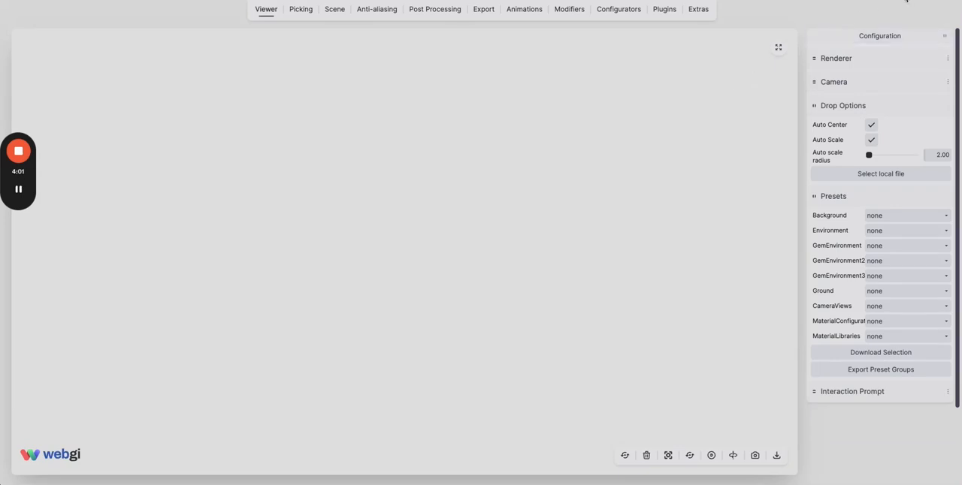
# Load the downloaded TestScene2 (4).glb into the empty viewer and enter the model password.
pyautogui.click(905, 0)
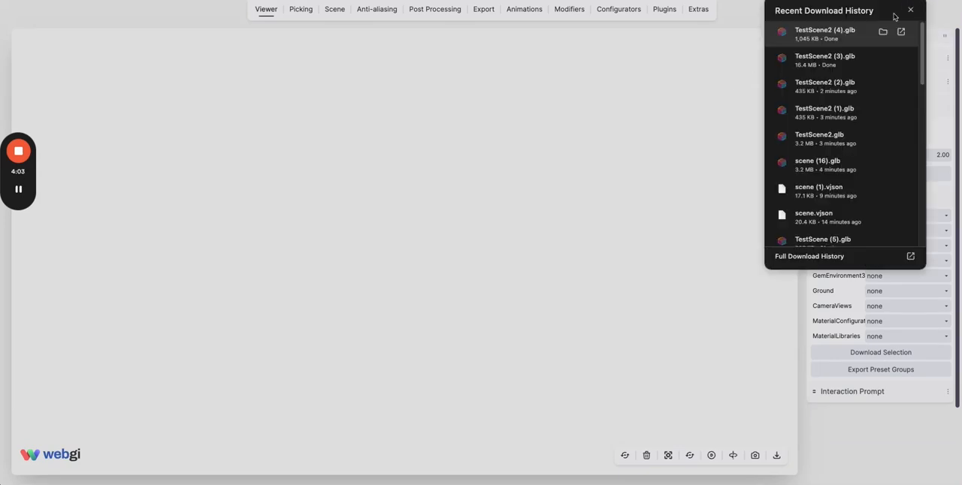
pyautogui.moveTo(829, 36); pyautogui.dragTo(384, 208)
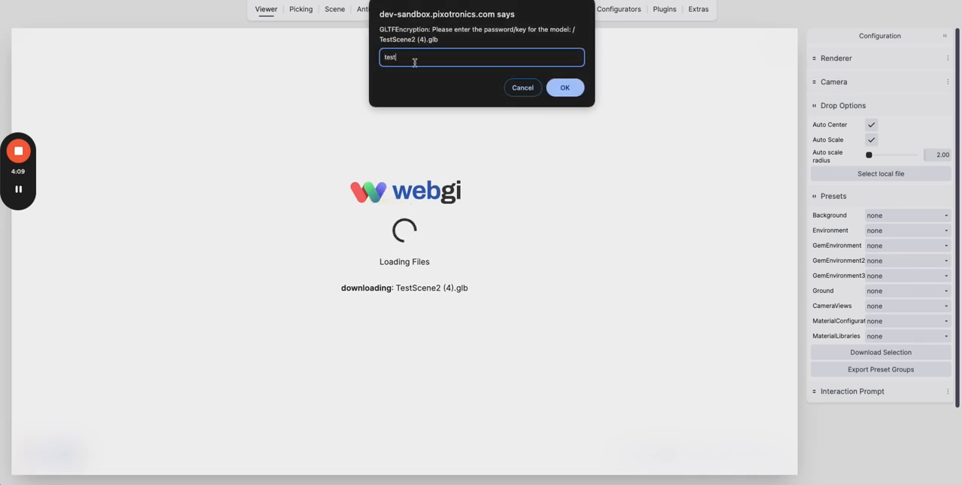
pyautogui.press('Return')
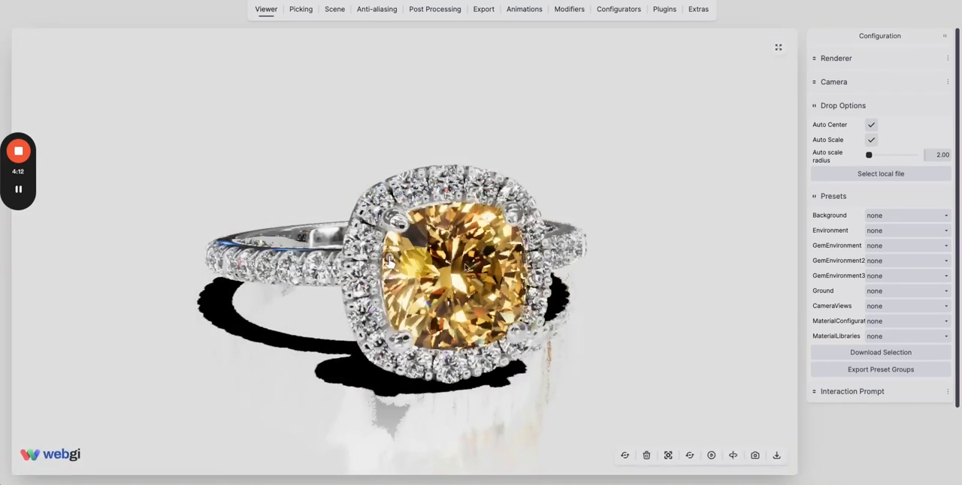
# Compare the gems and metal reflections of the reloaded ring with the original scene from several angles and at close range.
pyautogui.moveTo(465, 267); pyautogui.dragTo(436, 264)
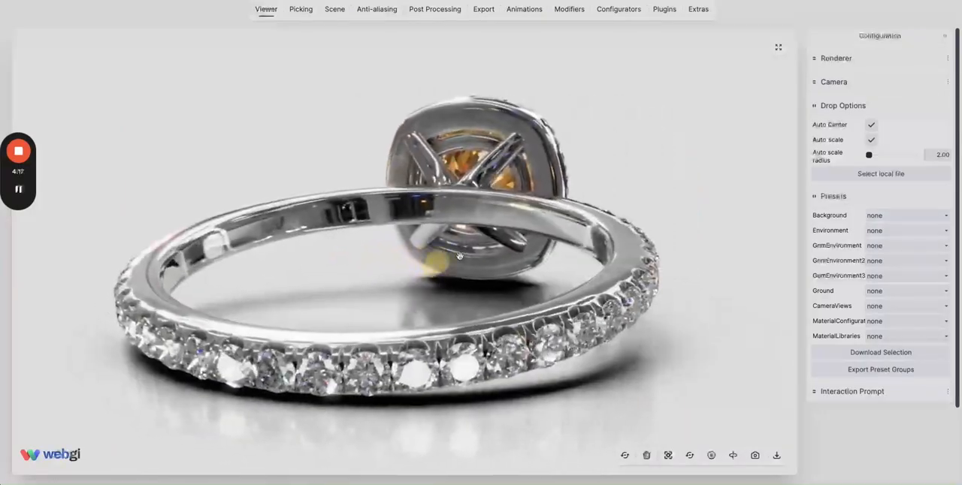
pyautogui.scroll(5, 434, 263)
pyautogui.moveTo(331, 253); pyautogui.dragTo(333, 223)
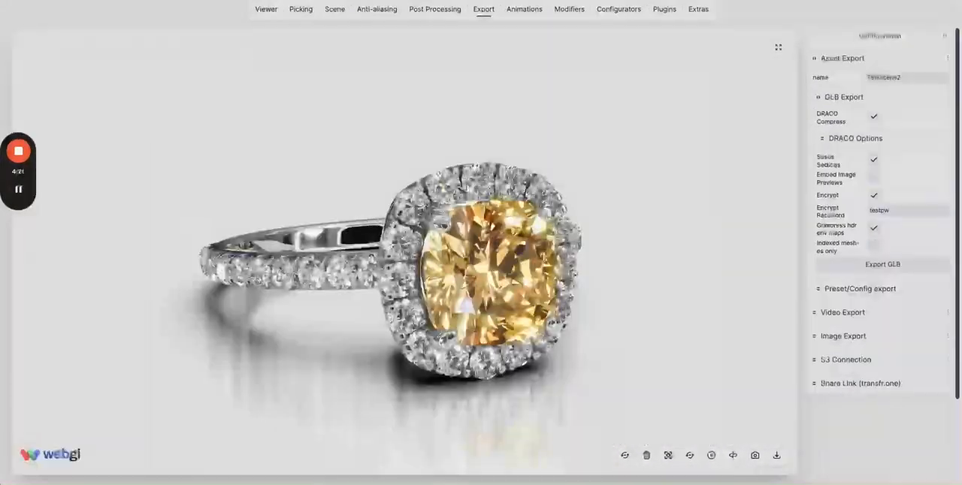
pyautogui.moveTo(346, 300); pyautogui.dragTo(451, 268)
pyautogui.scroll(3, 417, 301)
pyautogui.scroll(5, 293, 288)
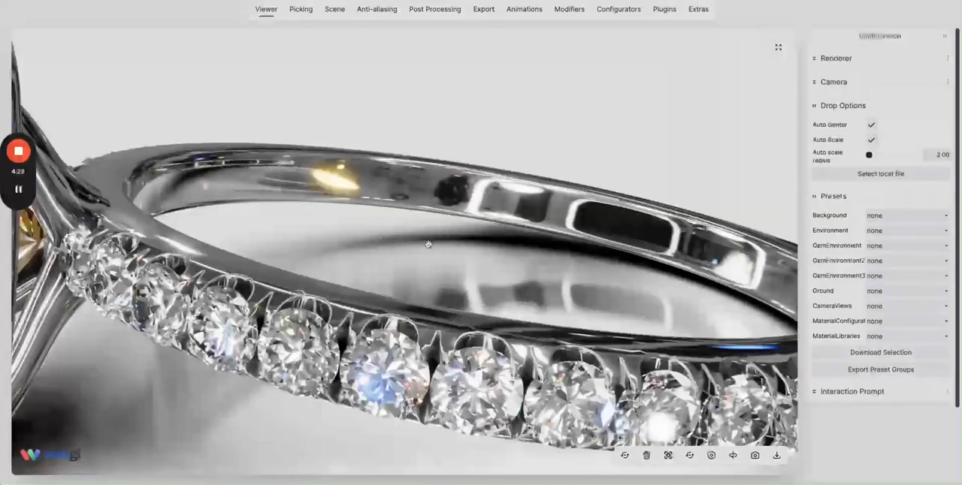
pyautogui.moveTo(428, 245); pyautogui.dragTo(240, 119)
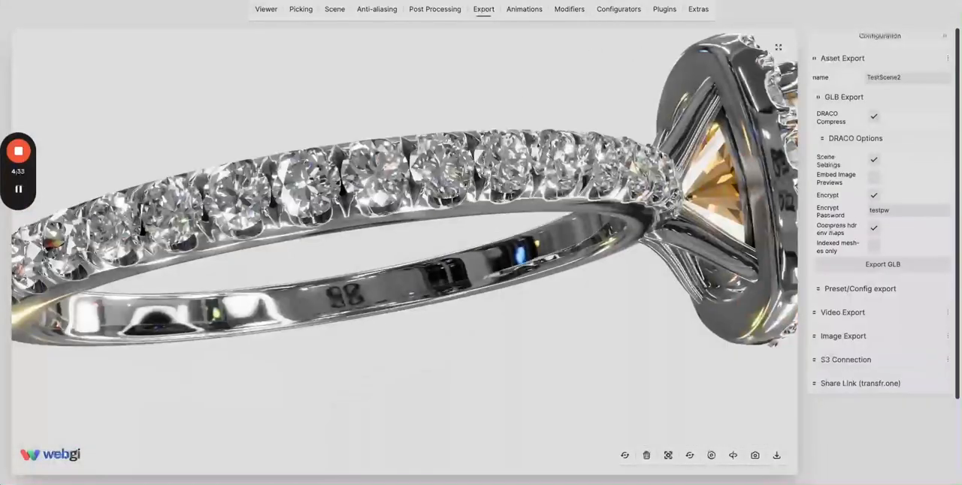
pyautogui.moveTo(662, 168); pyautogui.dragTo(468, 184)
pyautogui.scroll(-5, 468, 184)
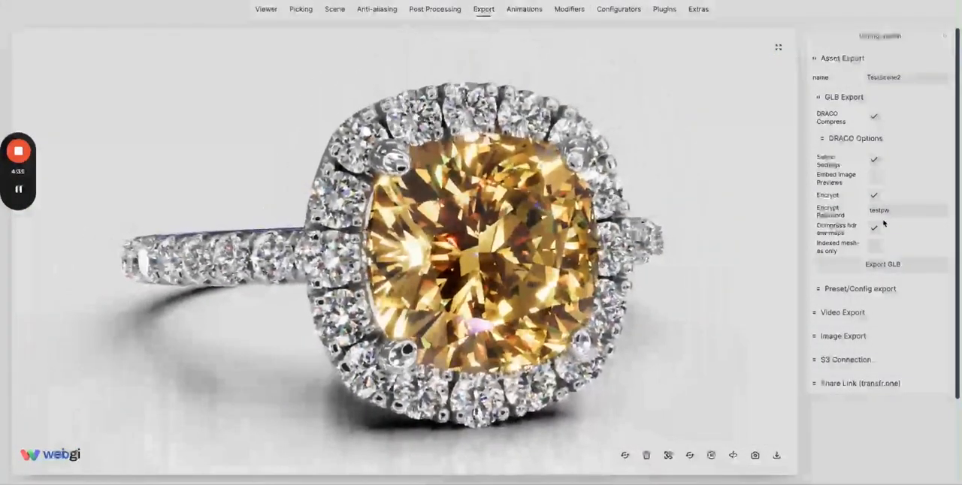
# Collapse the GLB export settings and view the ring's yellow center stone from a slightly different angle.
pyautogui.click(843, 100)
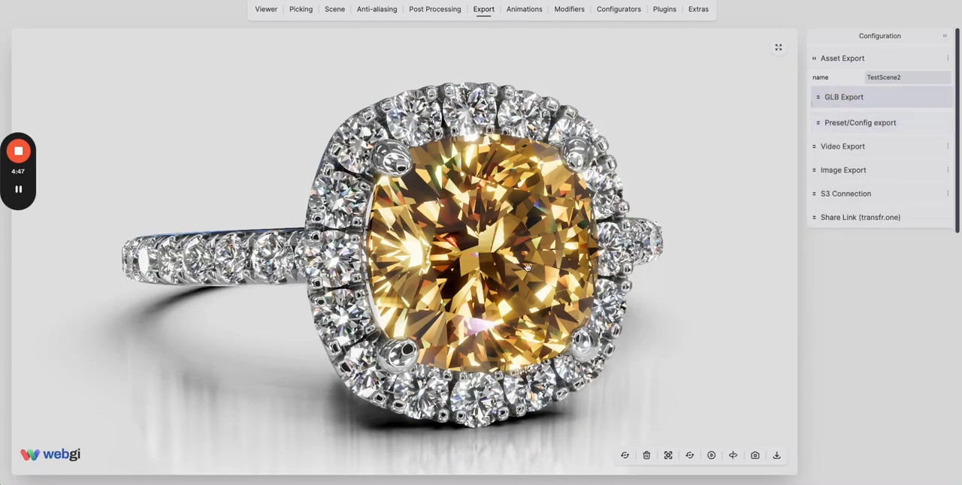
pyautogui.moveTo(514, 266)
pyautogui.mouseDown()
pyautogui.moveTo(535, 265)
pyautogui.moveTo(521, 264)
pyautogui.mouseUp()
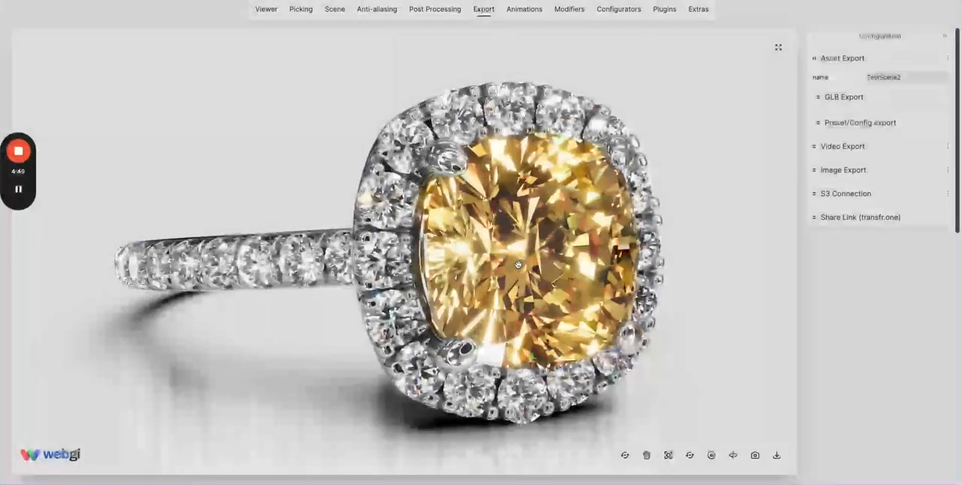
pyautogui.moveTo(19, 151)
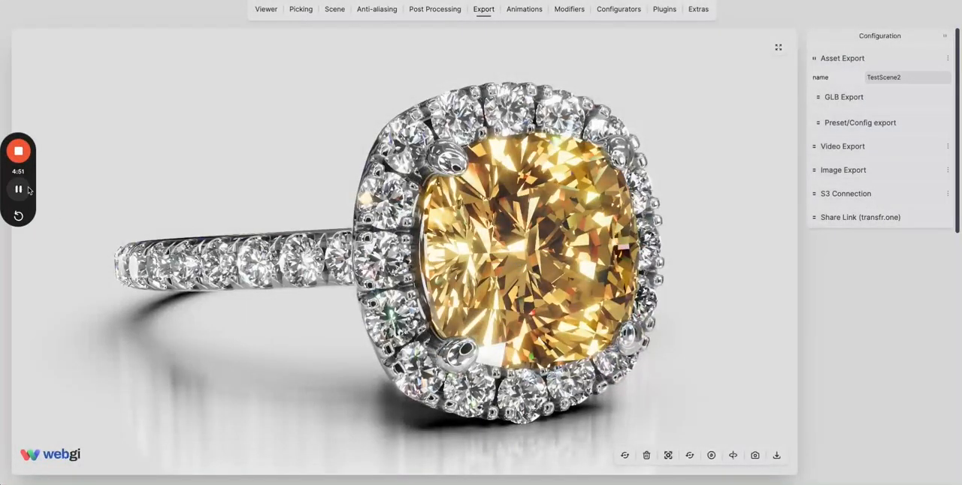